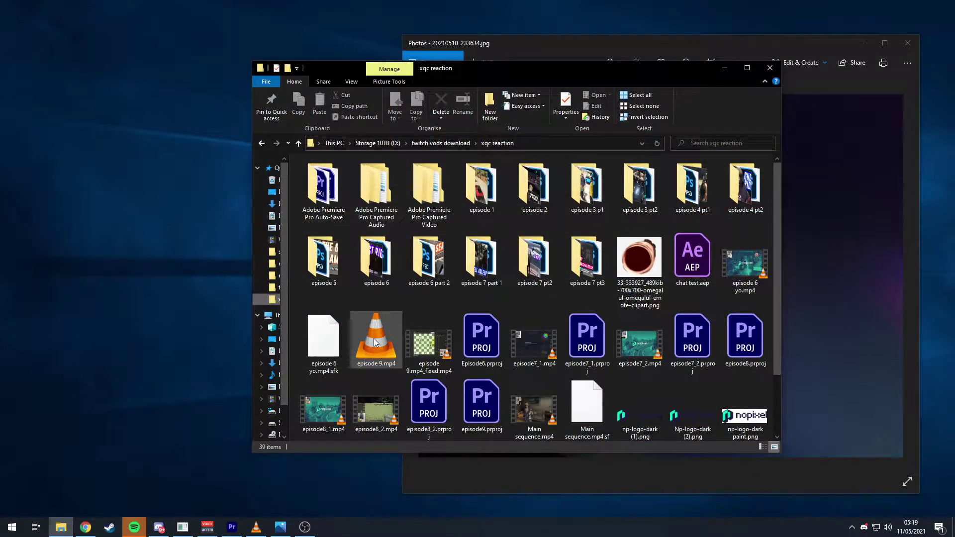
# Select episode 9.mp4 and episode 9.mp4_fixed.mp4 in the xqc reaction folder, then clear the selection
pyautogui.click(378, 348)
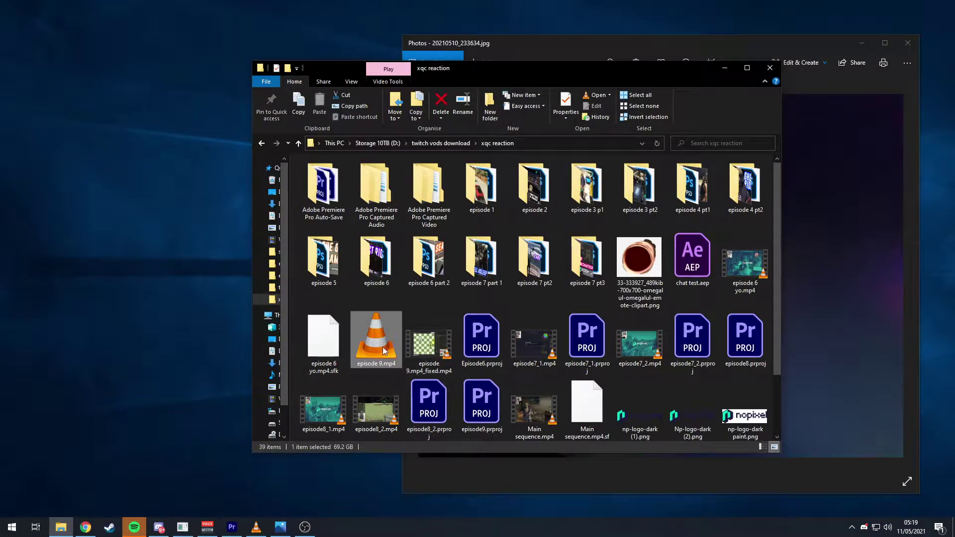
pyautogui.click(415, 346)
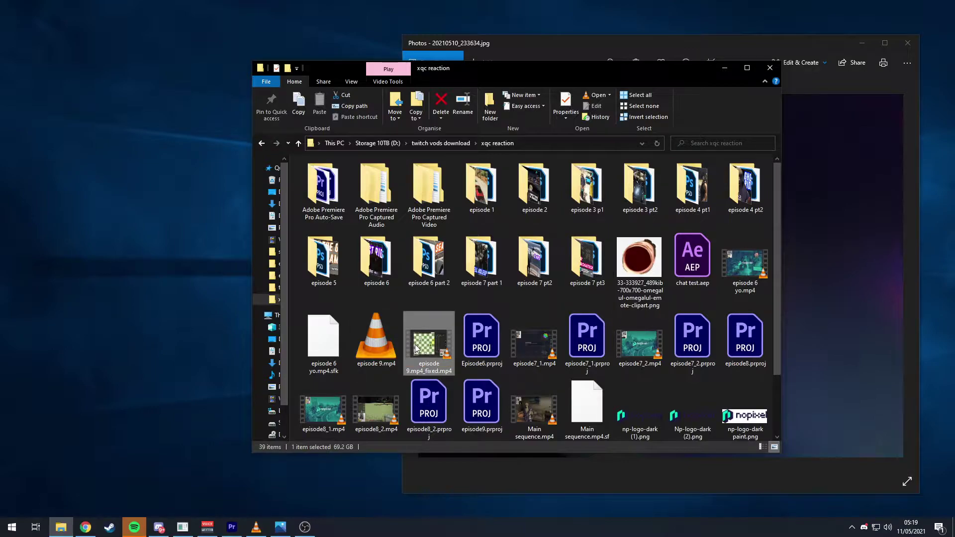
pyautogui.click(400, 309)
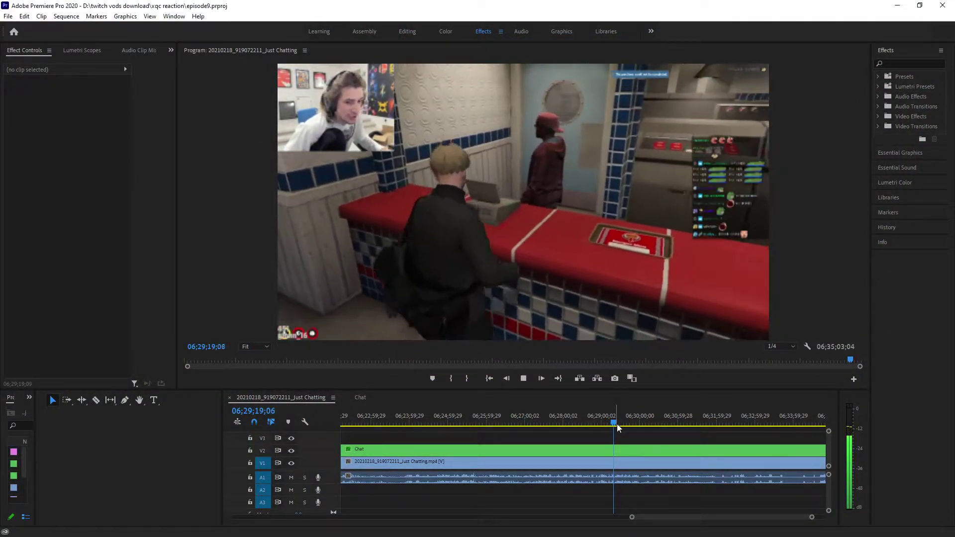
# Scrub the episode9 timeline to the helipad scene near 06;31;32, zooming out and back in
pyautogui.moveTo(615, 427); pyautogui.dragTo(691, 424)
pyautogui.press('-')
pyautogui.press('=')
pyautogui.press('=')
pyautogui.press('=')
pyautogui.press('=')
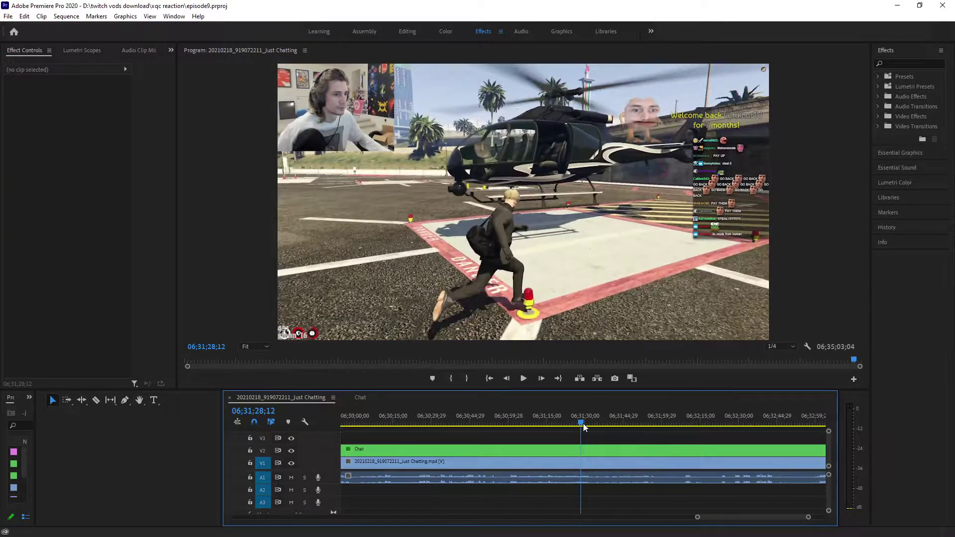
pyautogui.moveTo(582, 424); pyautogui.dragTo(590, 422)
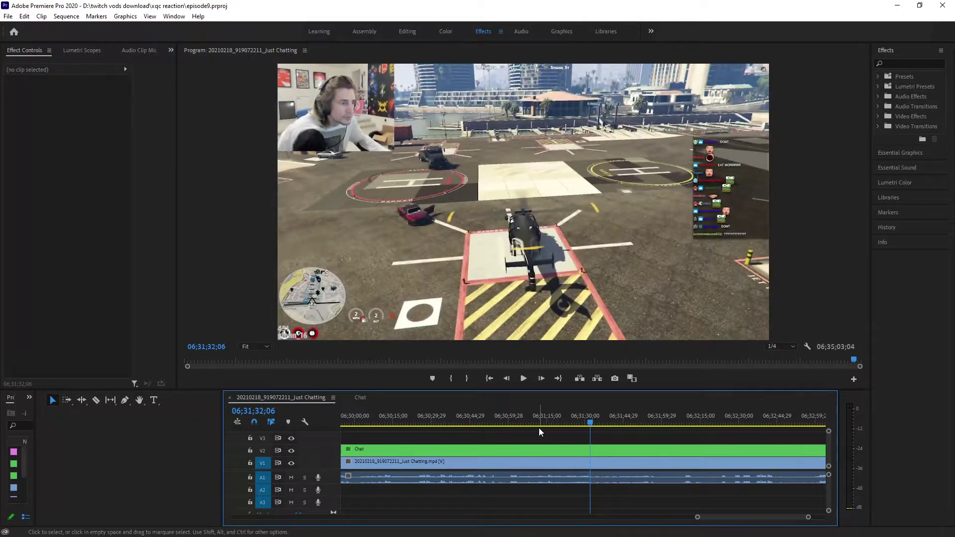
# Bring up the BIOS photo window, reposition it, then close it with Alt+F4
pyautogui.hotkey('alt', 'Tab')
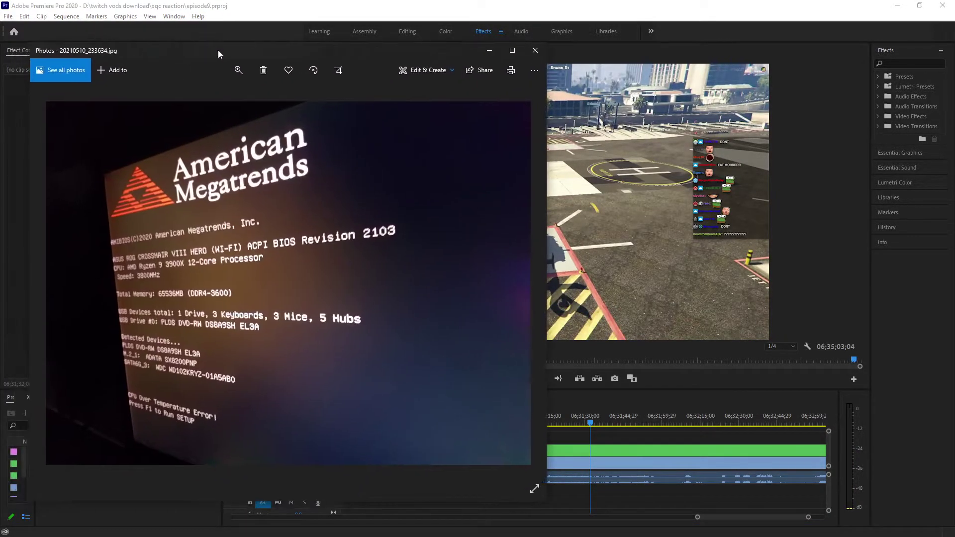
pyautogui.moveTo(212, 52); pyautogui.dragTo(210, 54)
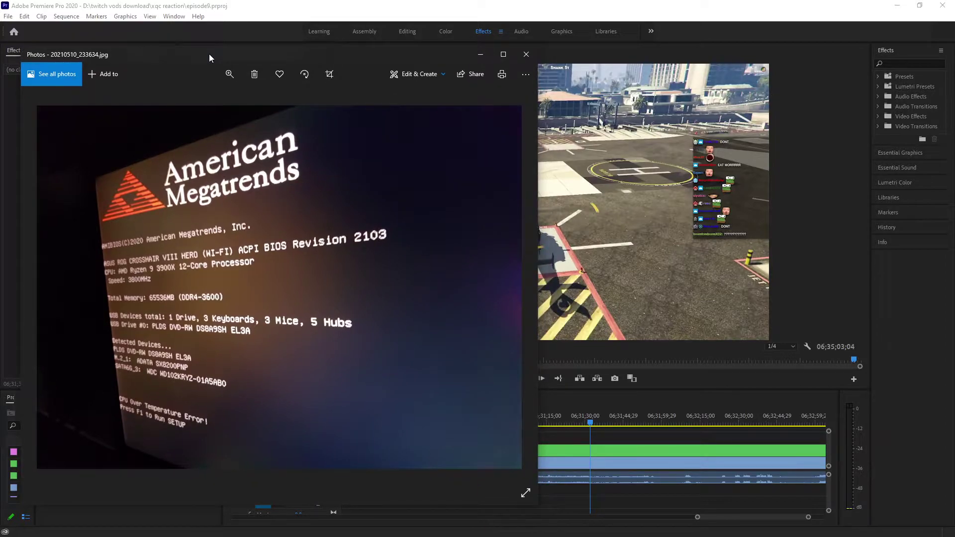
pyautogui.hotkey('alt', 'Tab')
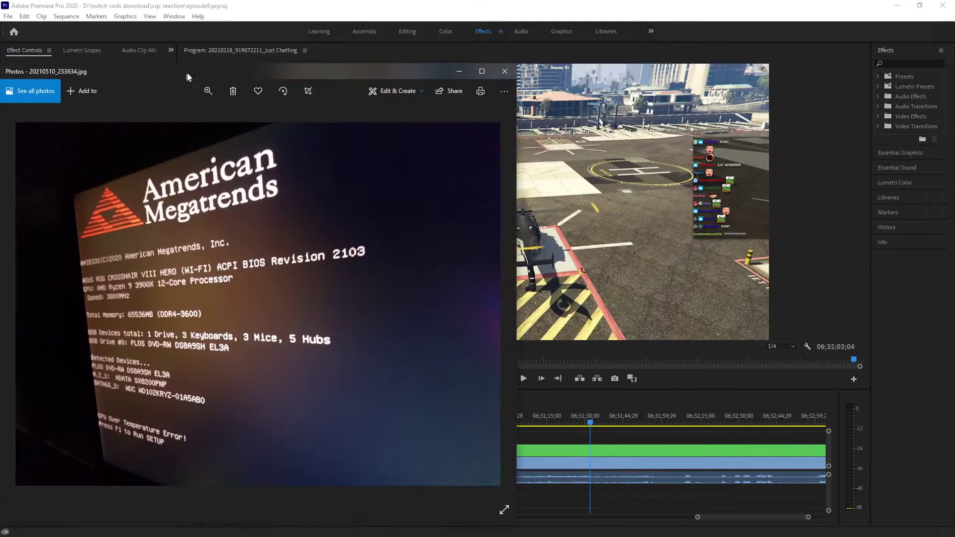
pyautogui.moveTo(185, 74); pyautogui.dragTo(213, 61)
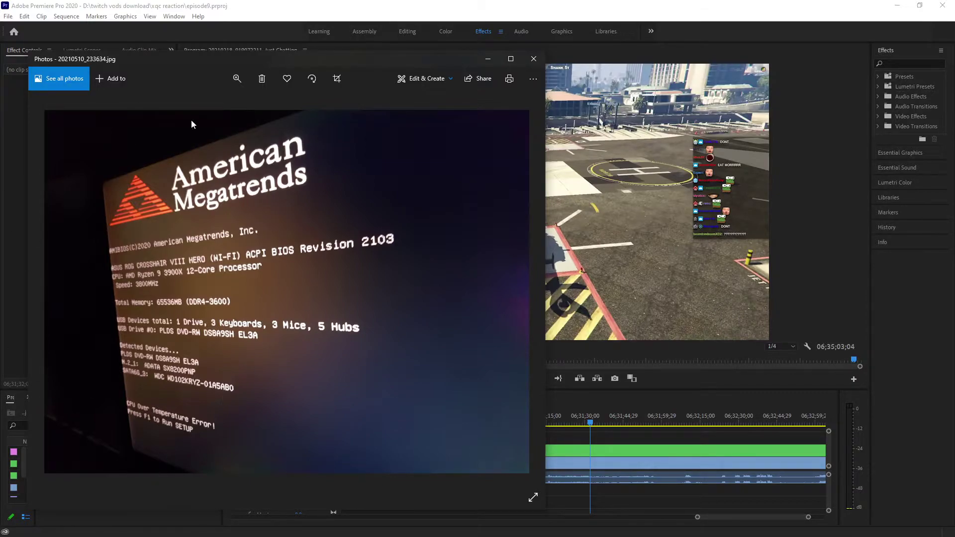
pyautogui.hotkey('alt', 'F4')
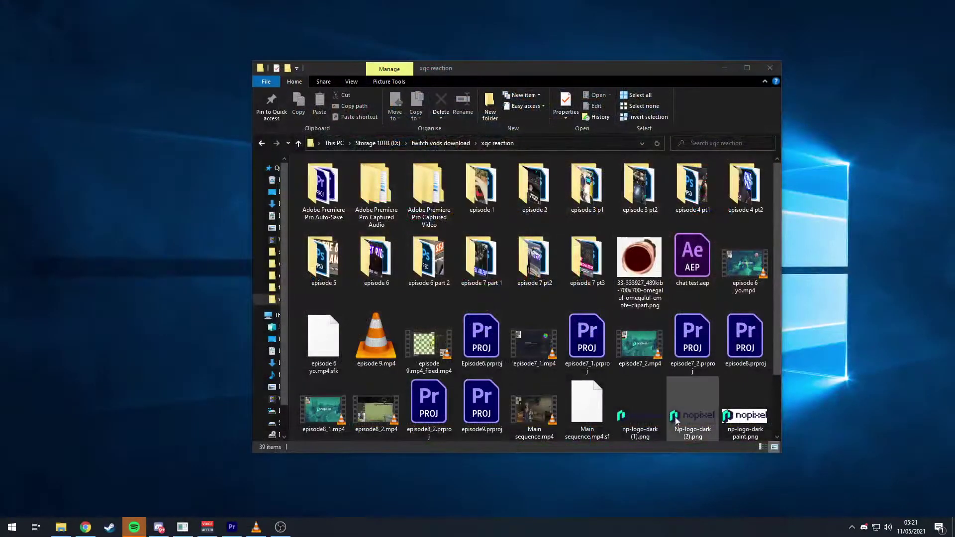
# Shift the folder window right, check the untrunc-gui repair log, then switch to Chrome's untrunc search
pyautogui.moveTo(551, 66); pyautogui.dragTo(697, 66)
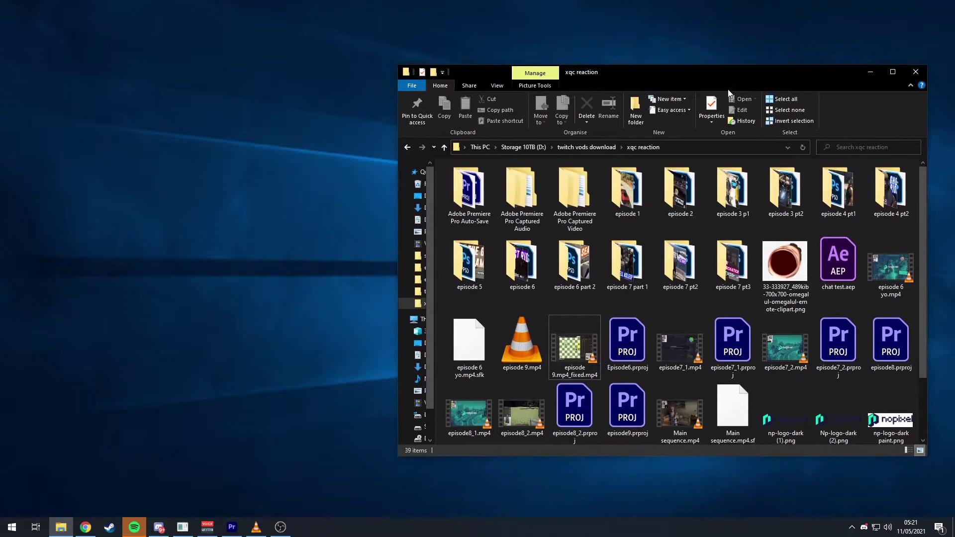
pyautogui.click(183, 527)
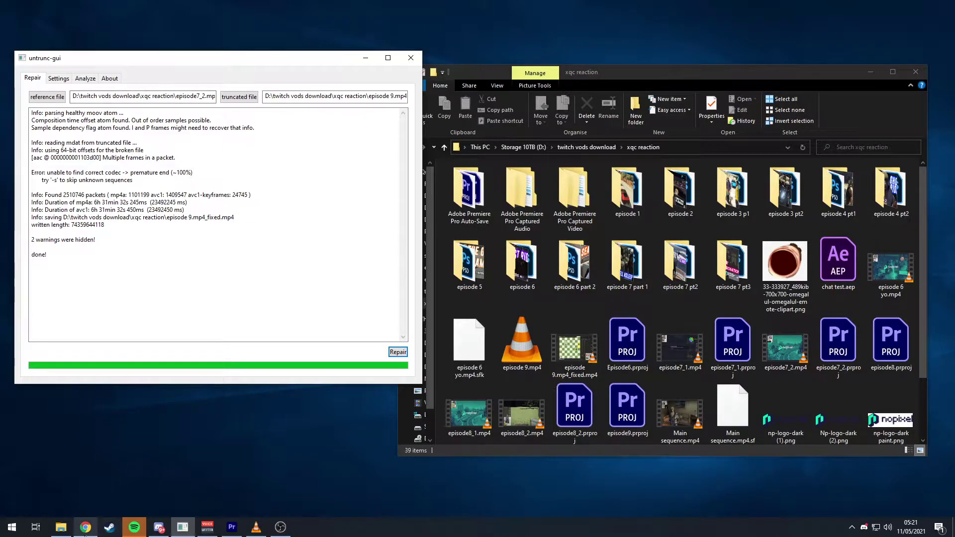
pyautogui.moveTo(85, 527)
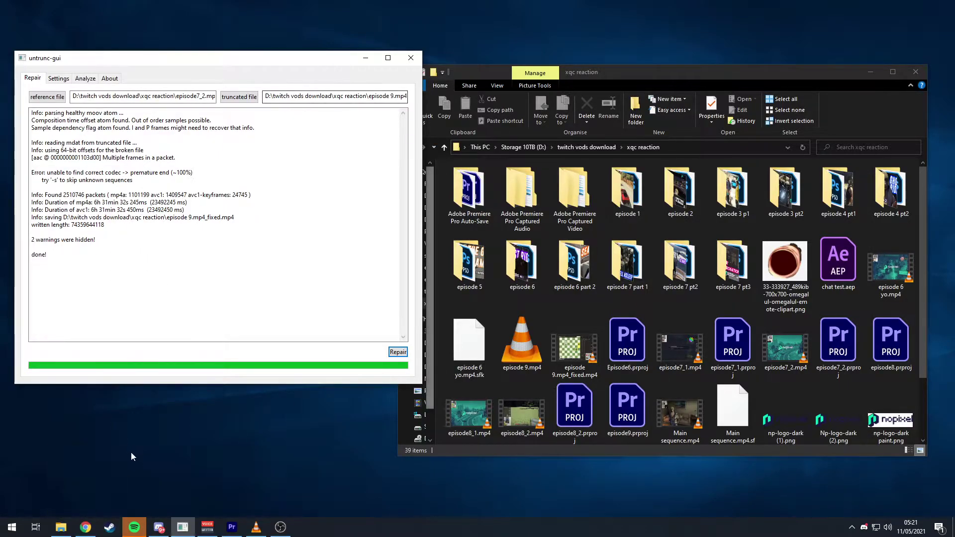
pyautogui.click(84, 525)
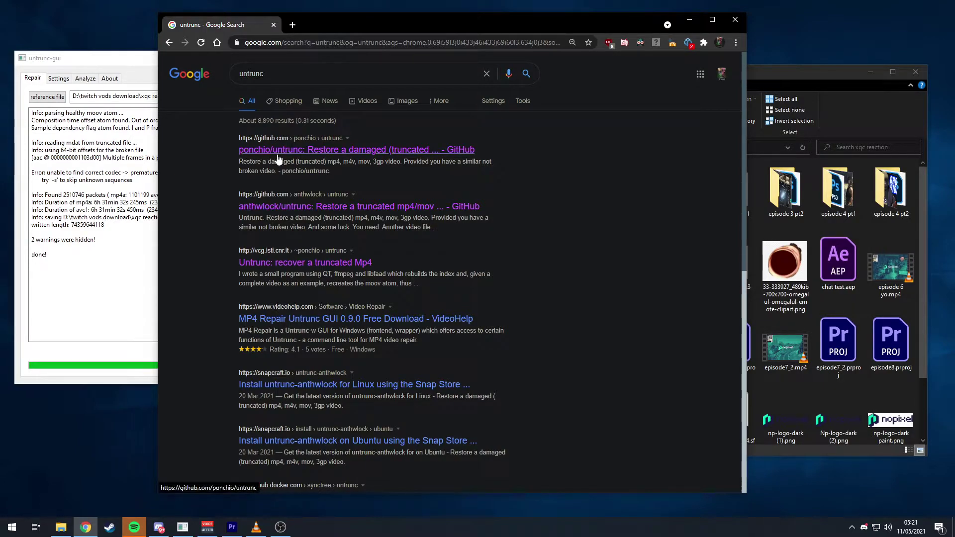
# Open the anthwlock/untrunc GitHub repository, skim its README, and follow the windows builds link
pyautogui.click(285, 208)
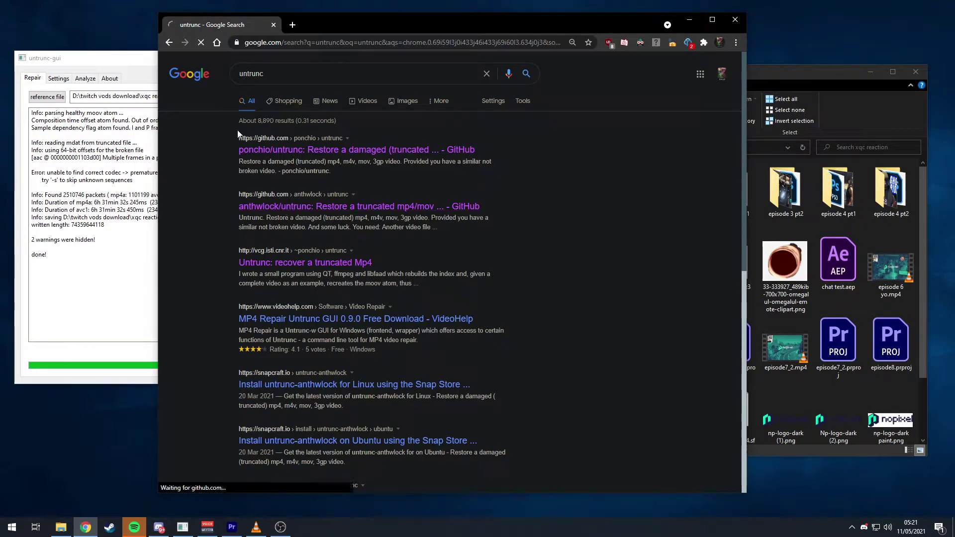
pyautogui.scroll(-5, 269, 246)
pyautogui.scroll(-15, 251, 247)
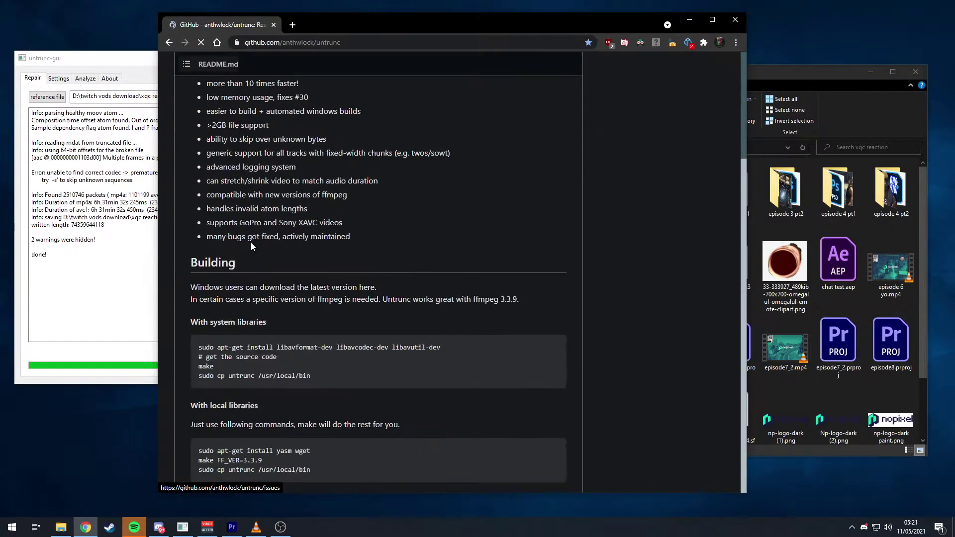
pyautogui.scroll(6, 247, 243)
pyautogui.scroll(5, 243, 239)
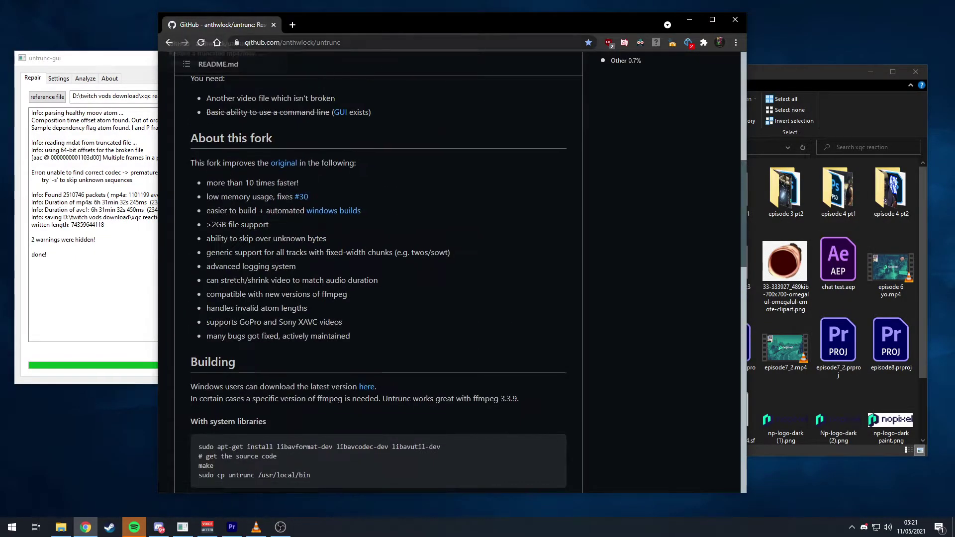
pyautogui.scroll(-10, 268, 159)
pyautogui.scroll(-12, 267, 160)
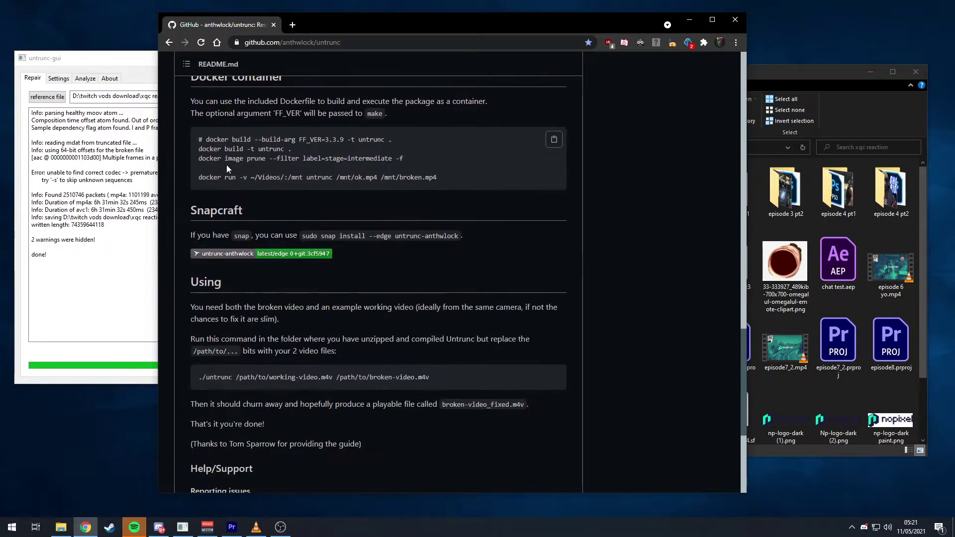
pyautogui.scroll(10, 291, 248)
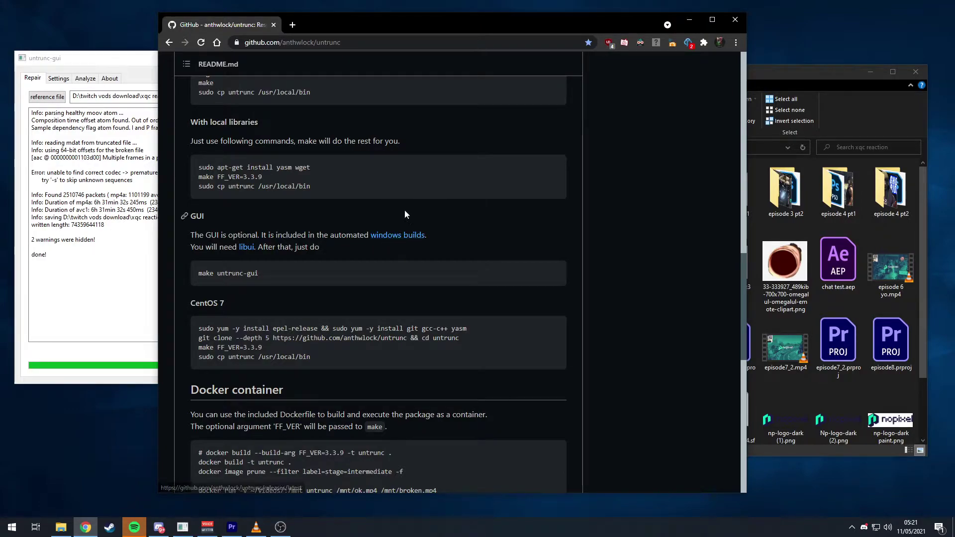
pyautogui.click(389, 238)
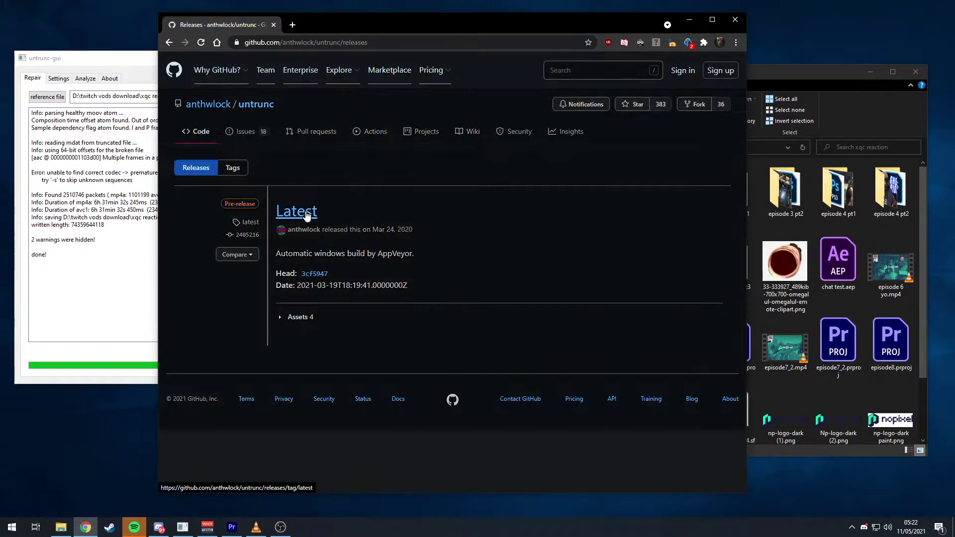
# Expand the Latest release's downloads, then minimize Chrome to reveal the repair log
pyautogui.click(304, 213)
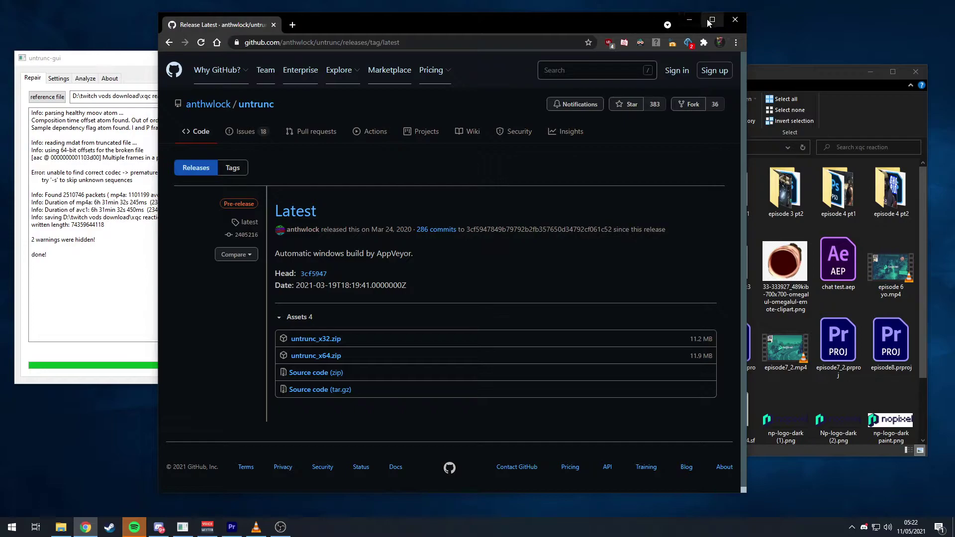
pyautogui.click(692, 19)
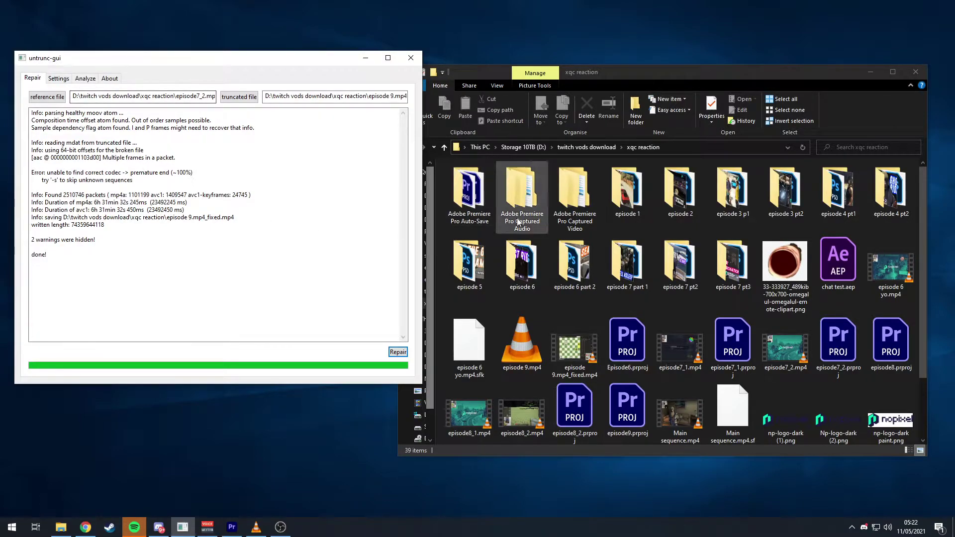
# Confirm episode 9.mp4 is 69.2 GB in Properties, then play episode 9.mp4_fixed.mp4 in VLC
pyautogui.scroll(-2, 522, 261)
pyautogui.click(524, 261)
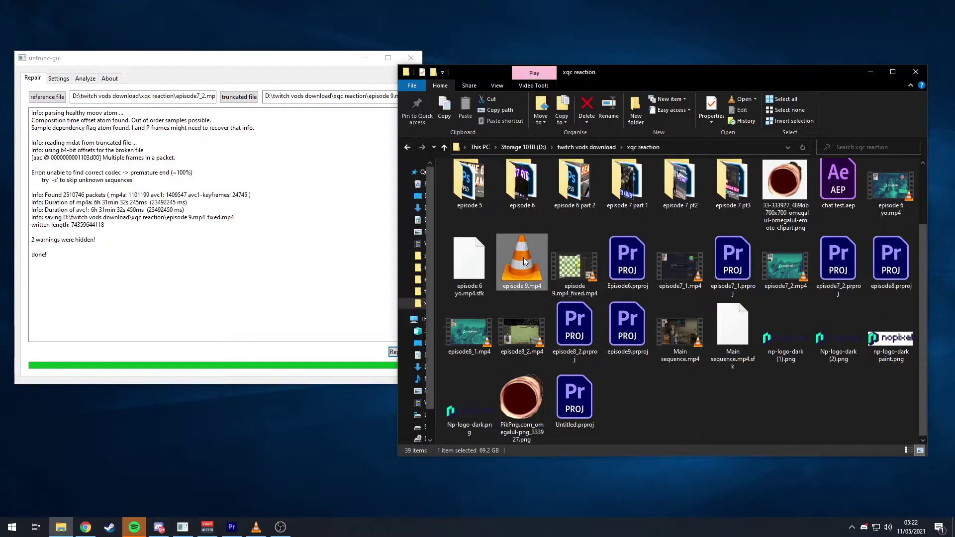
pyautogui.rightClick(532, 261)
pyautogui.click(562, 505)
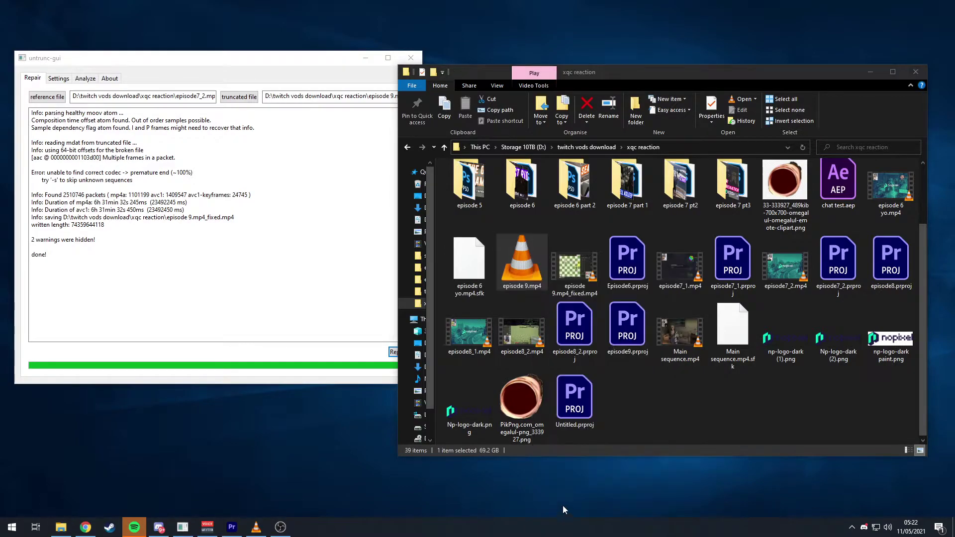
pyautogui.rightClick(524, 270)
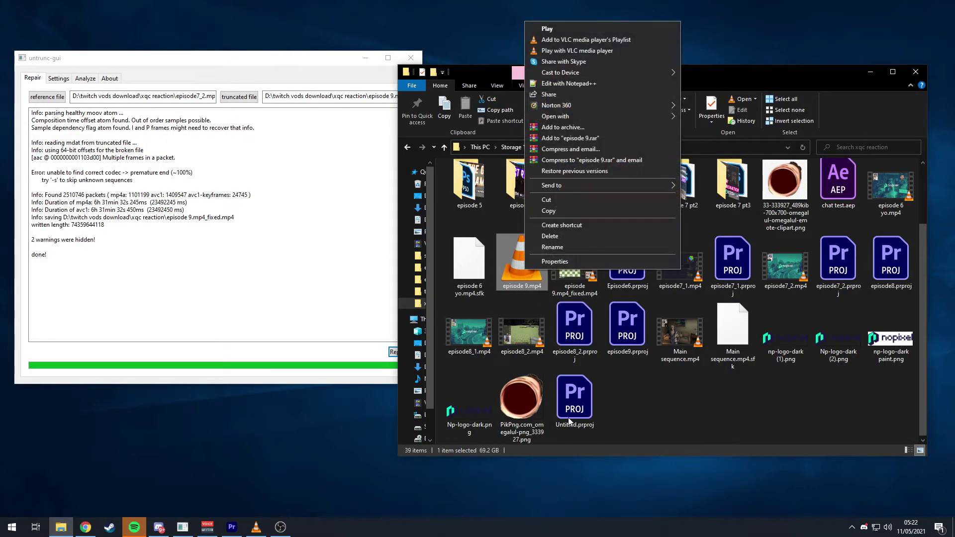
pyautogui.click(560, 262)
pyautogui.moveTo(591, 238); pyautogui.dragTo(304, 195)
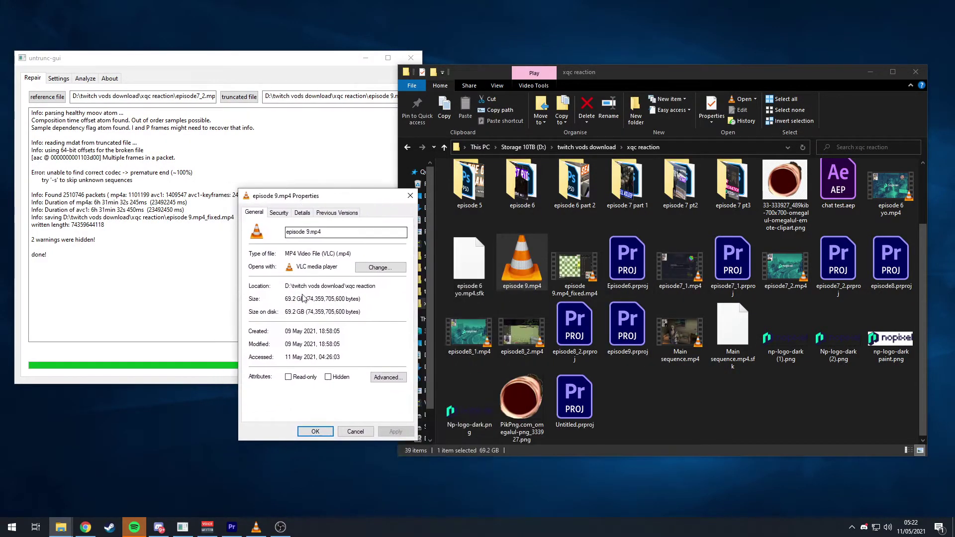
pyautogui.moveTo(285, 298); pyautogui.dragTo(331, 298)
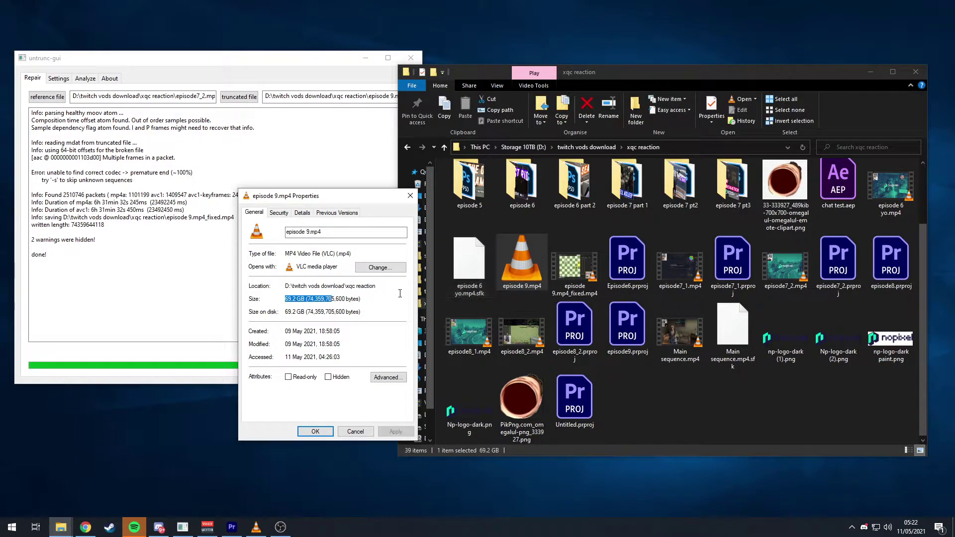
pyautogui.click(411, 195)
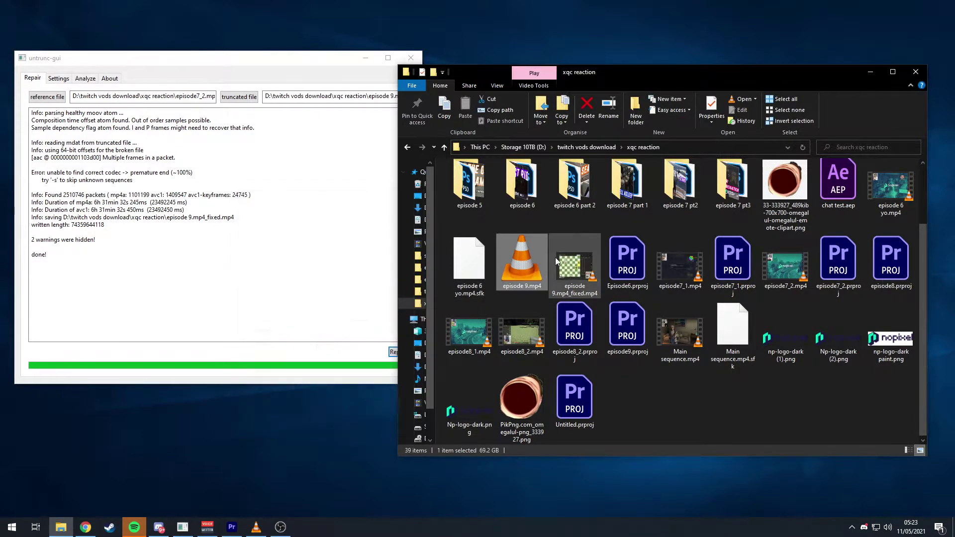
pyautogui.doubleClick(557, 263)
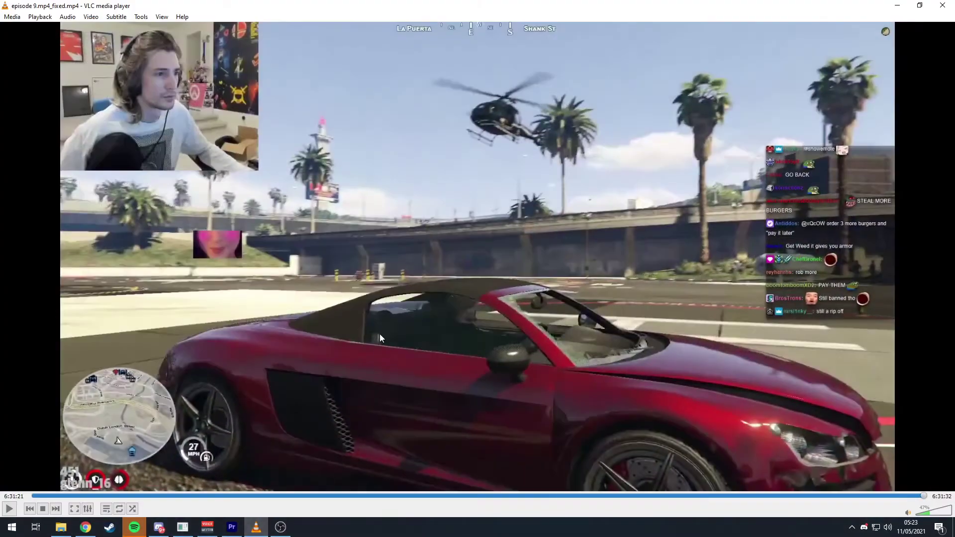
# Resume playback of the repaired episode near its 6:31:32 end, then close VLC
pyautogui.press('space')
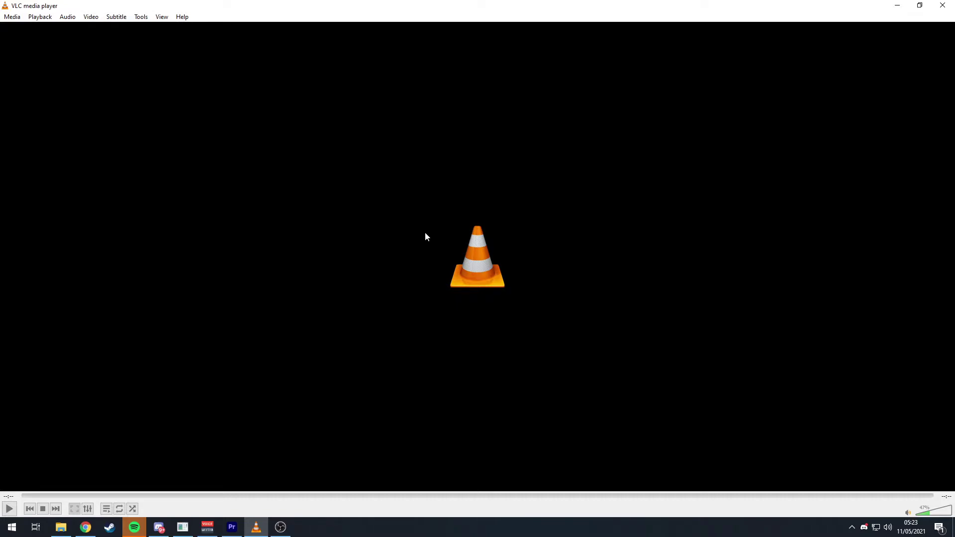
pyautogui.click(943, 5)
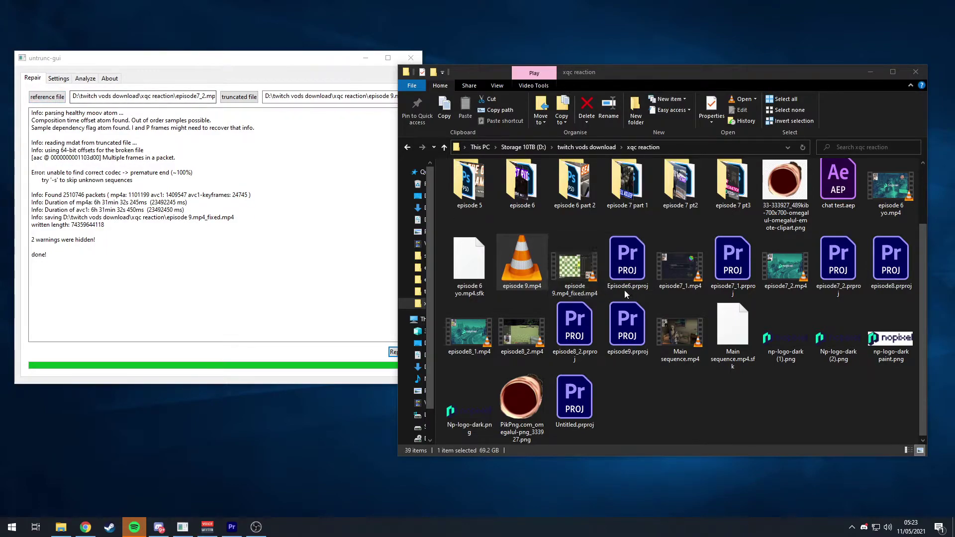
pyautogui.click(162, 96)
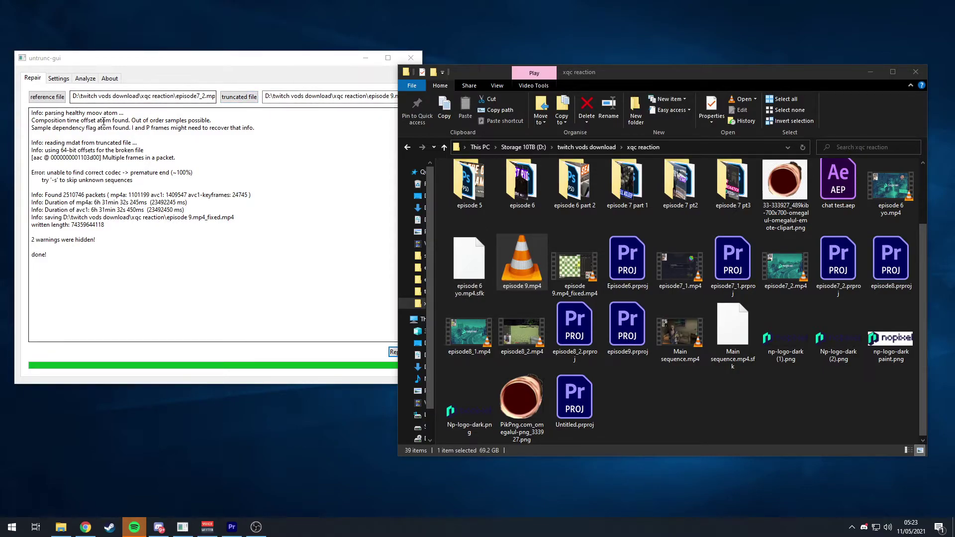
pyautogui.click(103, 112)
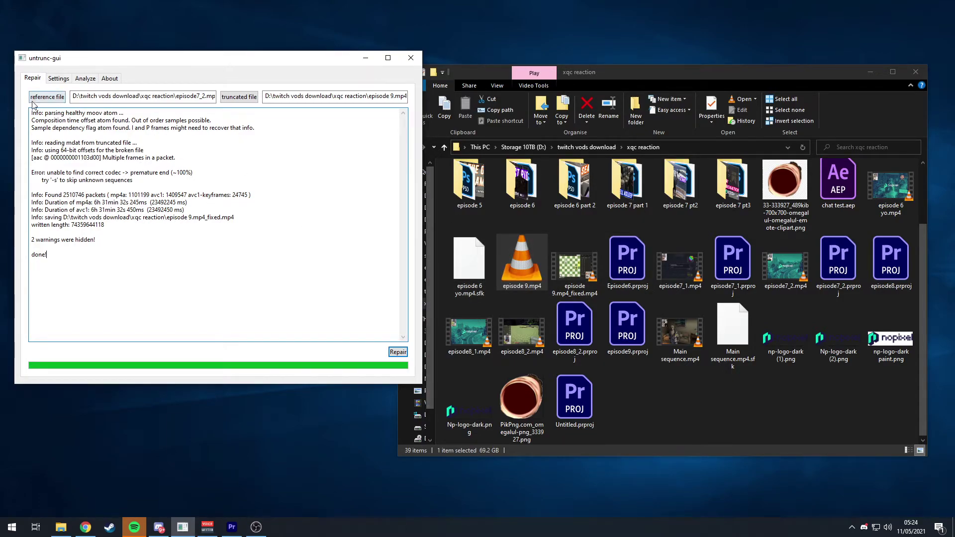
pyautogui.click(687, 281)
pyautogui.click(785, 268)
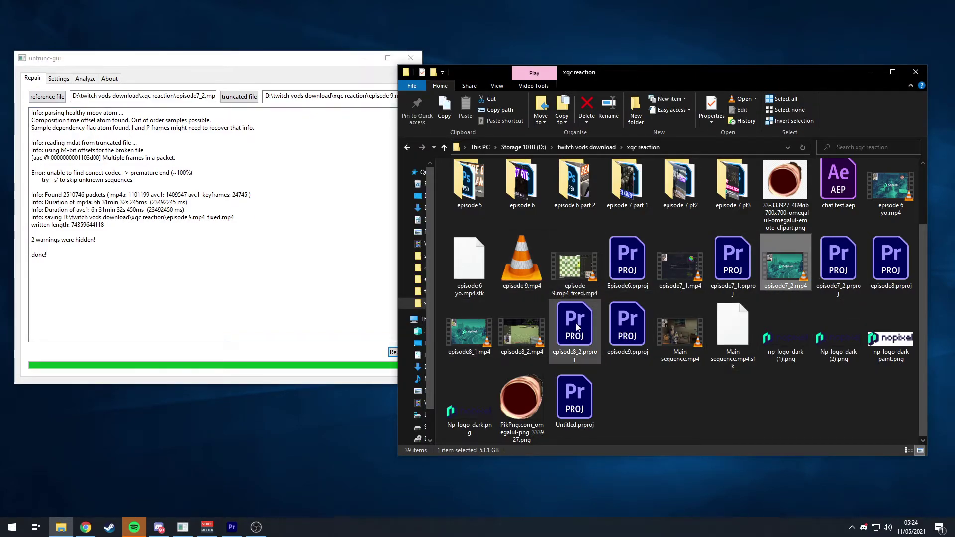
pyautogui.click(504, 329)
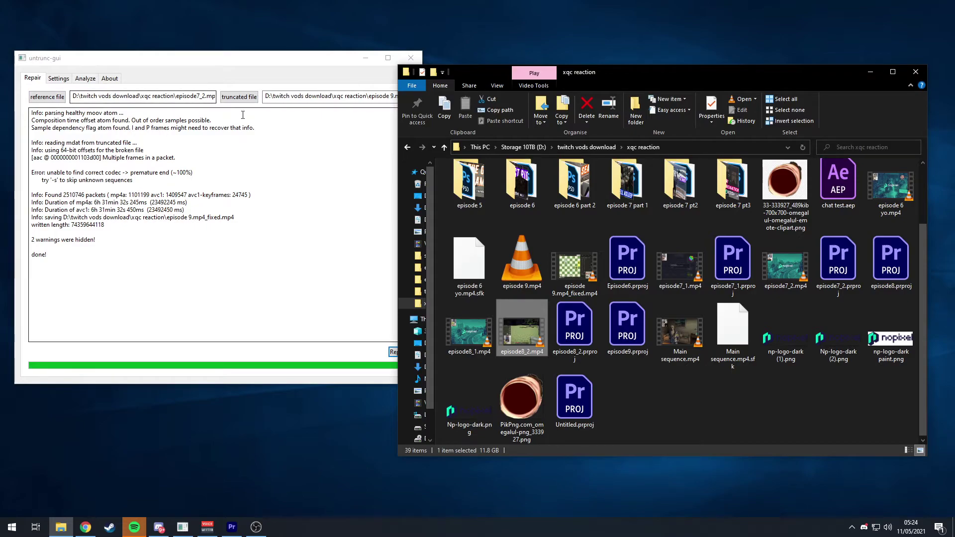
pyautogui.click(678, 266)
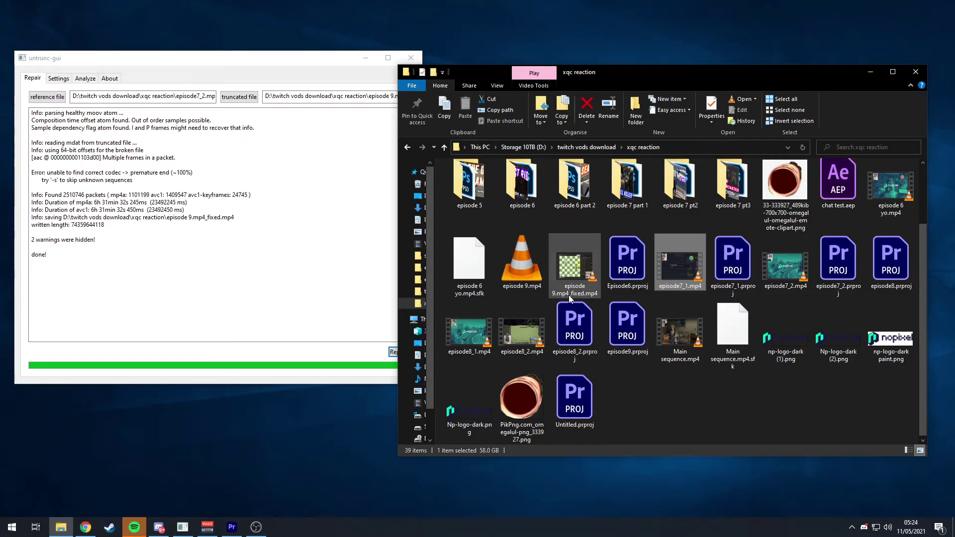
# Open episode 9.mp4_fixed.mp4 in VLC, seek to around 6:13, and pause at 6:15:18
pyautogui.click(577, 263)
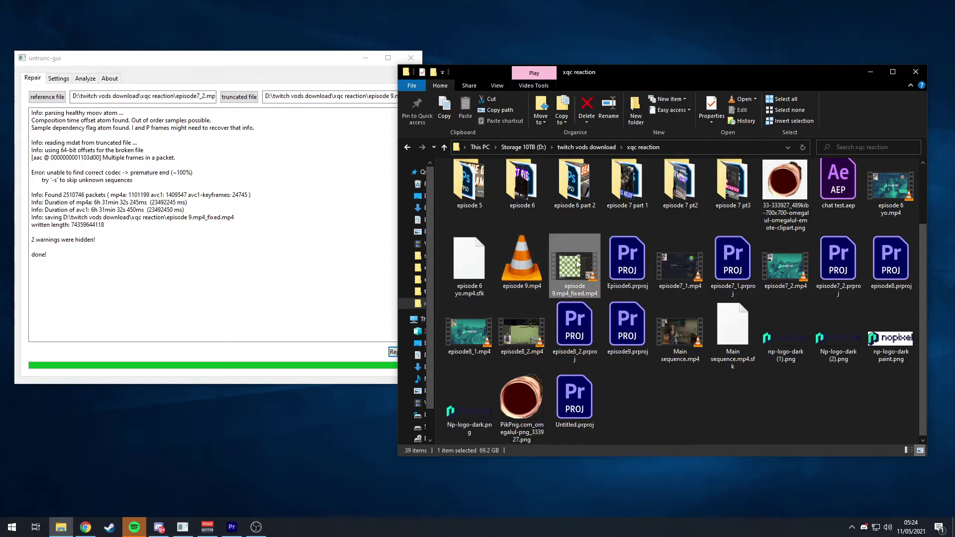
pyautogui.doubleClick(577, 267)
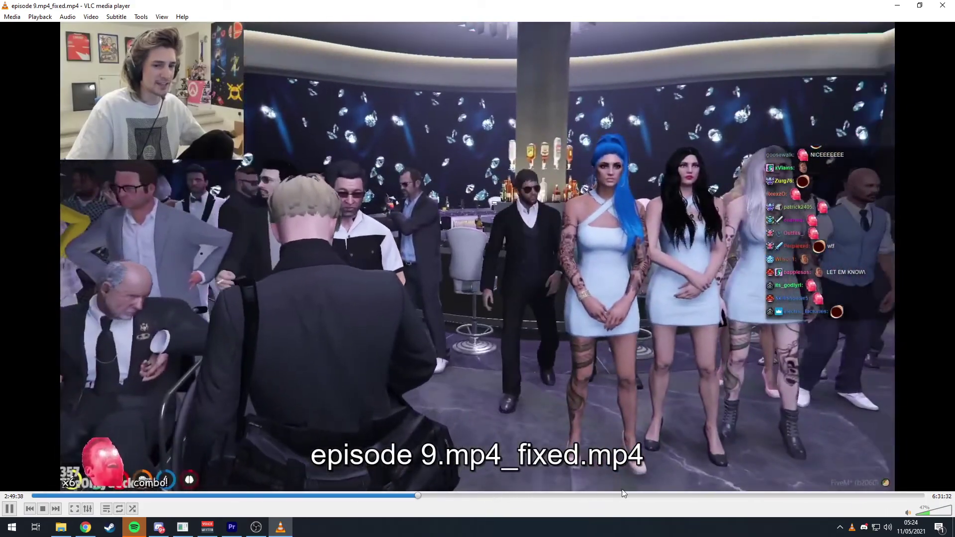
pyautogui.moveTo(649, 493); pyautogui.dragTo(887, 492)
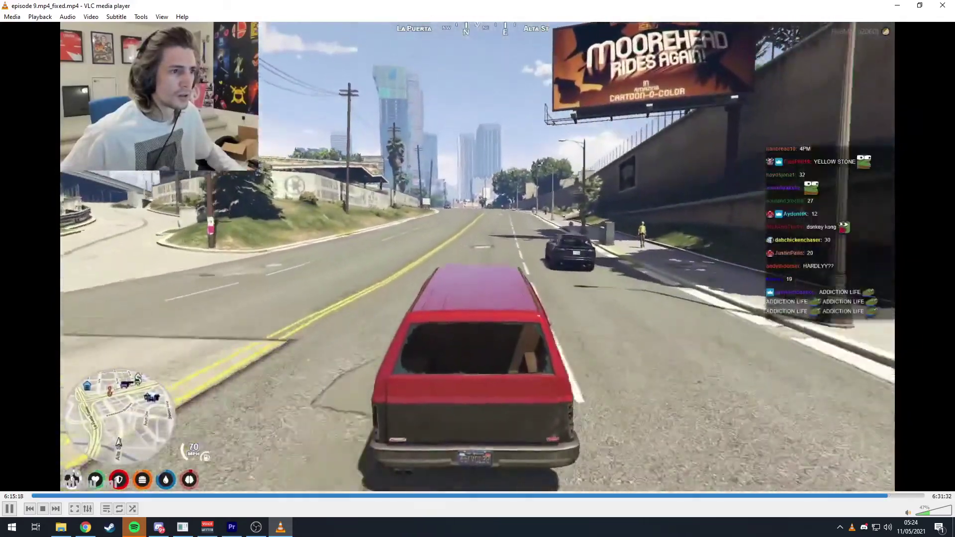
pyautogui.click(480, 343)
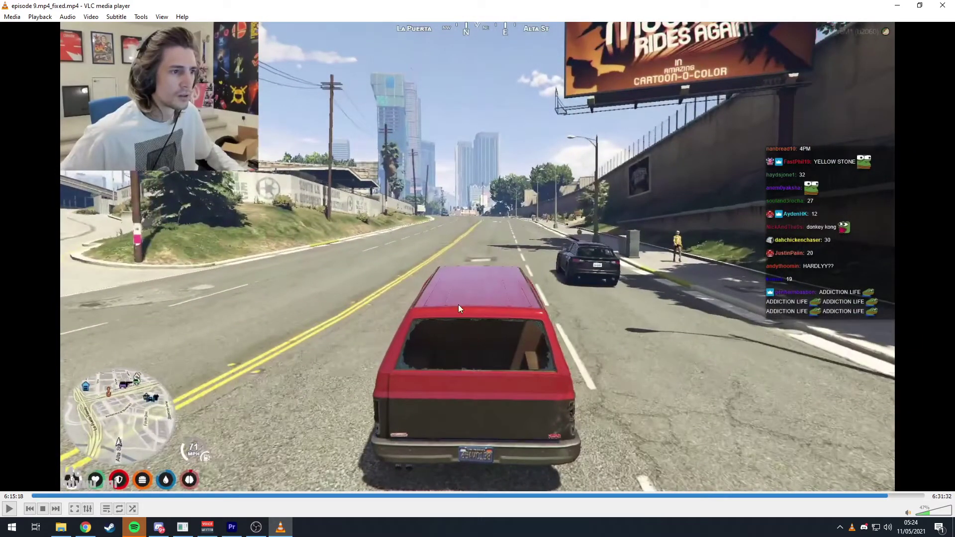